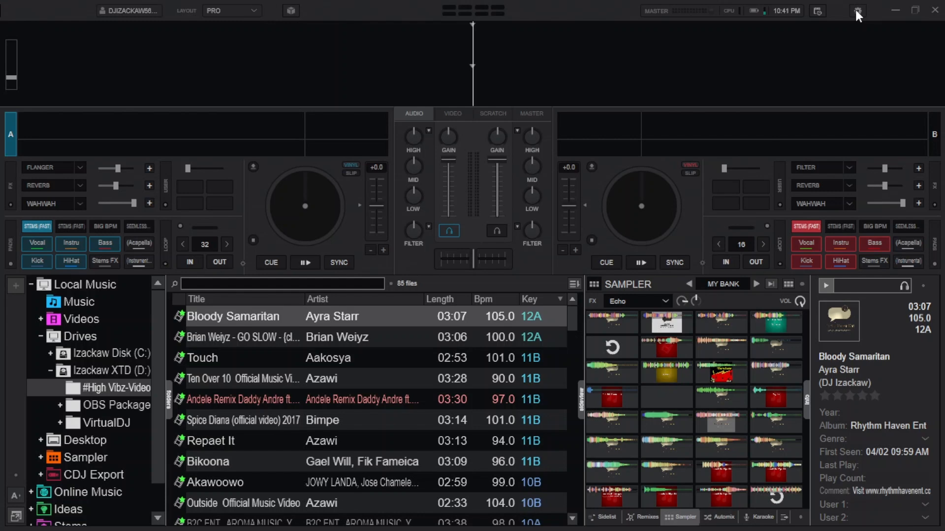
- In the advanced keyboard mapping editor, map the Z key to the action mute_stem "vocal"
{"action": "left_click", "coordinate": [857, 11]}
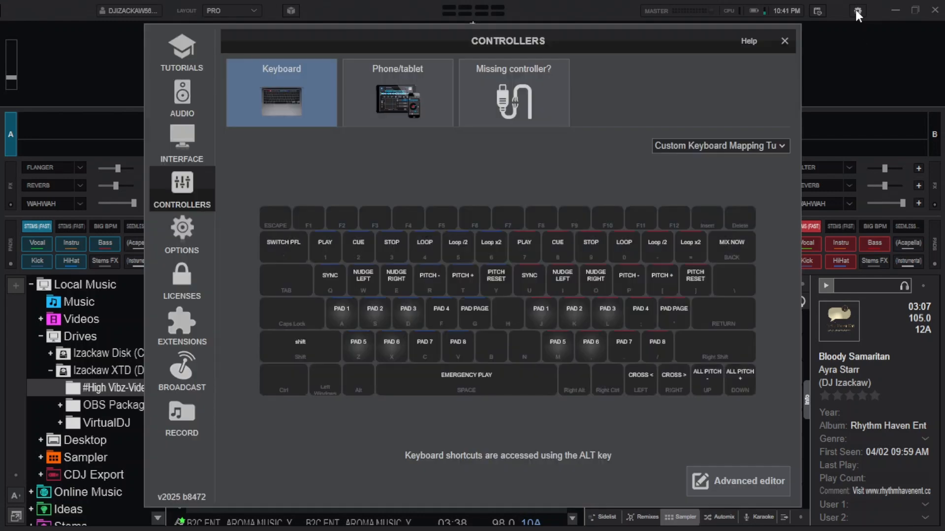
{"action": "left_click", "coordinate": [761, 482]}
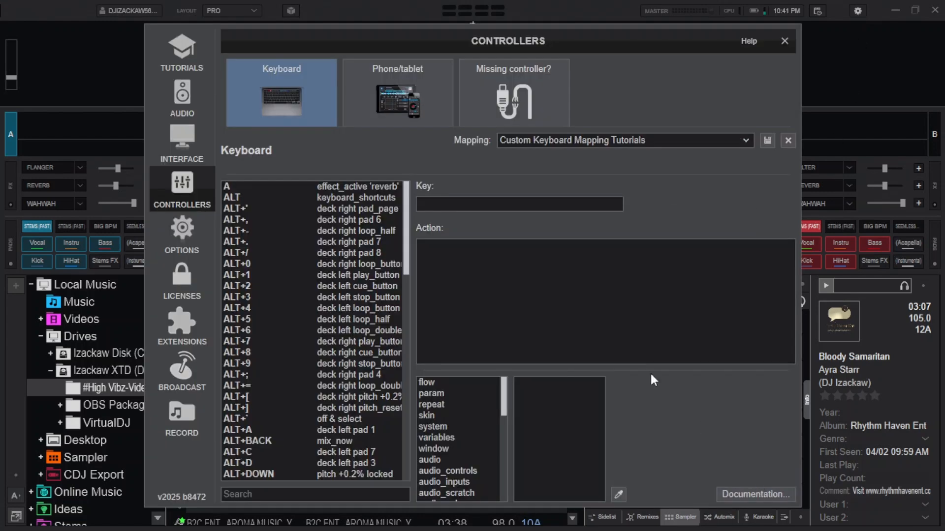
{"action": "left_click", "coordinate": [468, 203]}
{"action": "key", "text": "z"}
{"action": "left_click", "coordinate": [451, 274]}
{"action": "type", "text": "m"}
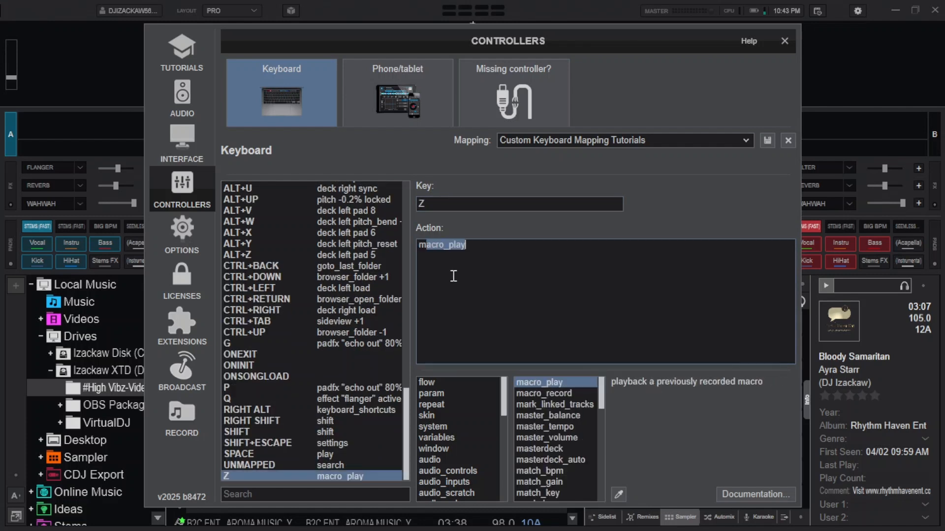
{"action": "type", "text": "ute_ste"}
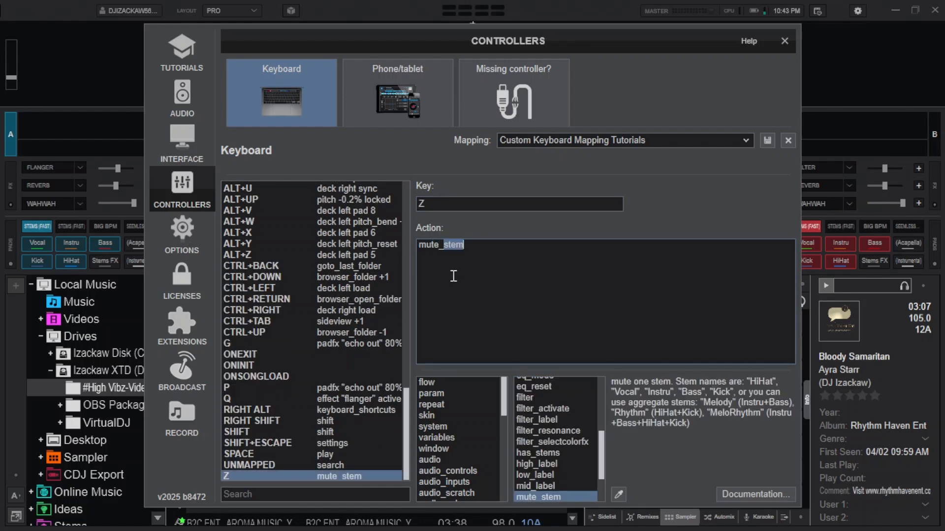
{"action": "type", "text": "m"}
{"action": "type", "text": "\"vocal"}
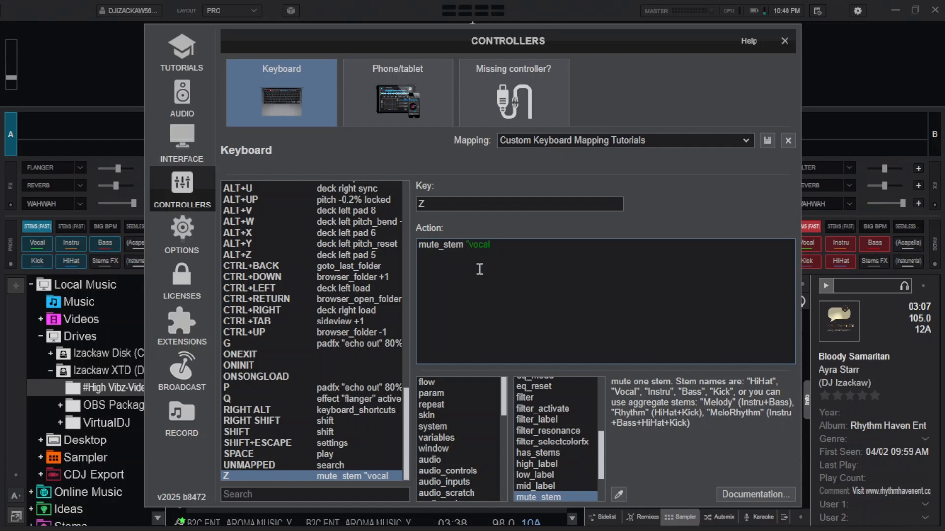
{"action": "type", "text": "\""}
- Add a keyboard mapping that assigns mute_stem 'instru' to the X key
{"action": "left_click", "coordinate": [478, 206]}
{"action": "key", "text": "x"}
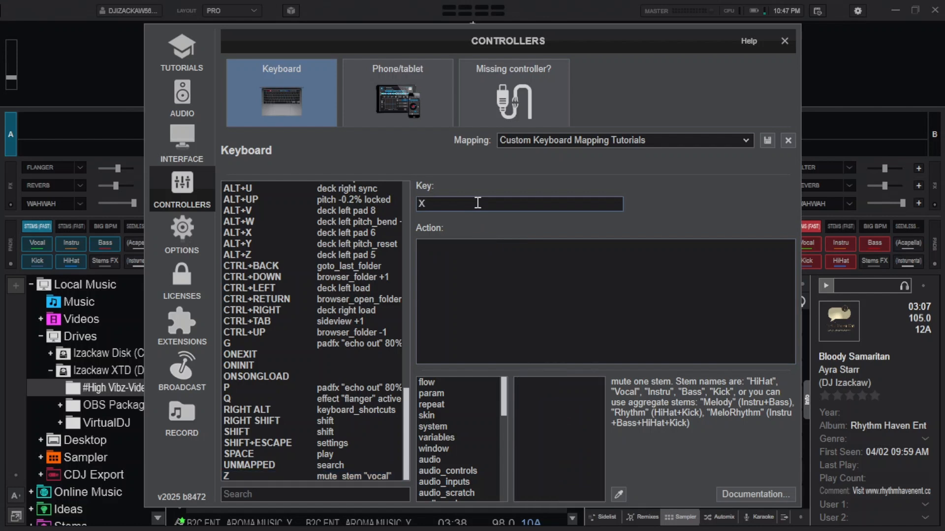
{"action": "left_click", "coordinate": [456, 276]}
{"action": "type", "text": "mute"}
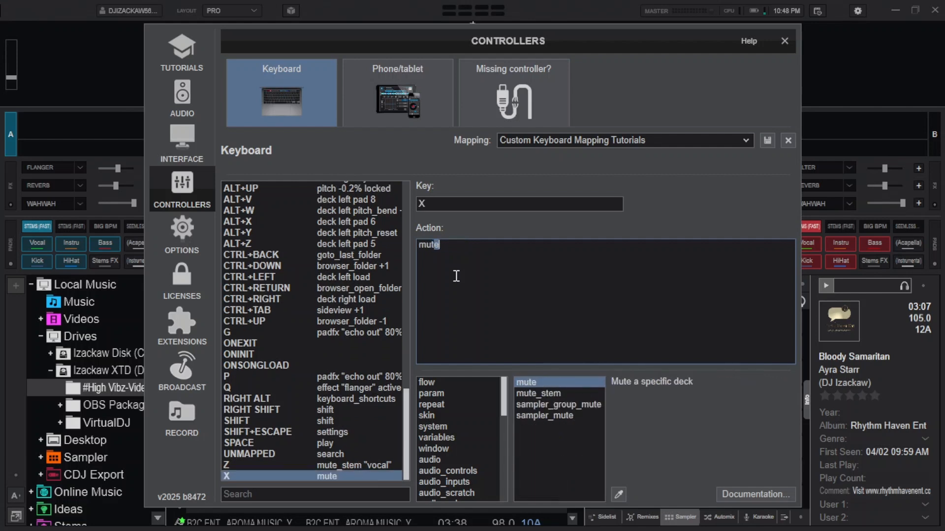
{"action": "type", "text": "_stem"}
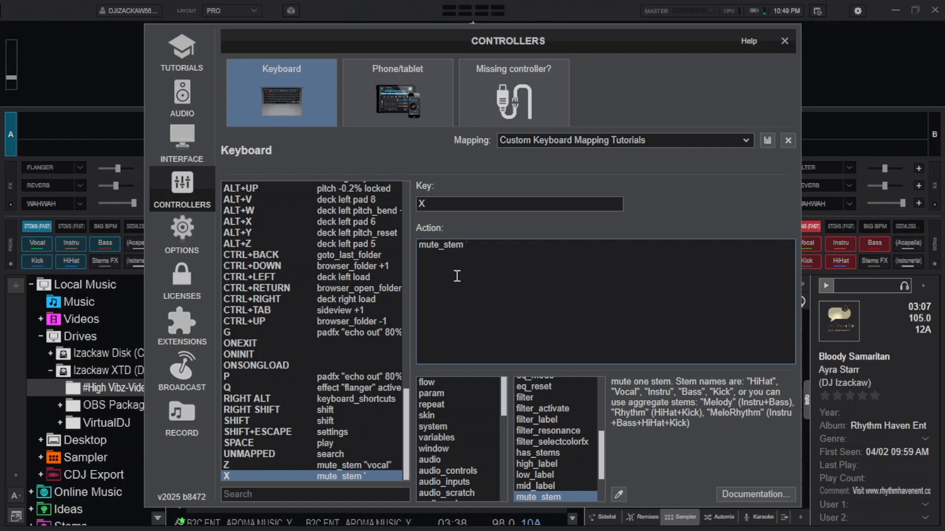
{"action": "type", "text": "'instru'"}
- Map the C key to mute_stem "bass" and save the Custom Keyboard Mapping Tutorials mapping
{"action": "left_click", "coordinate": [470, 203]}
{"action": "key", "text": "c"}
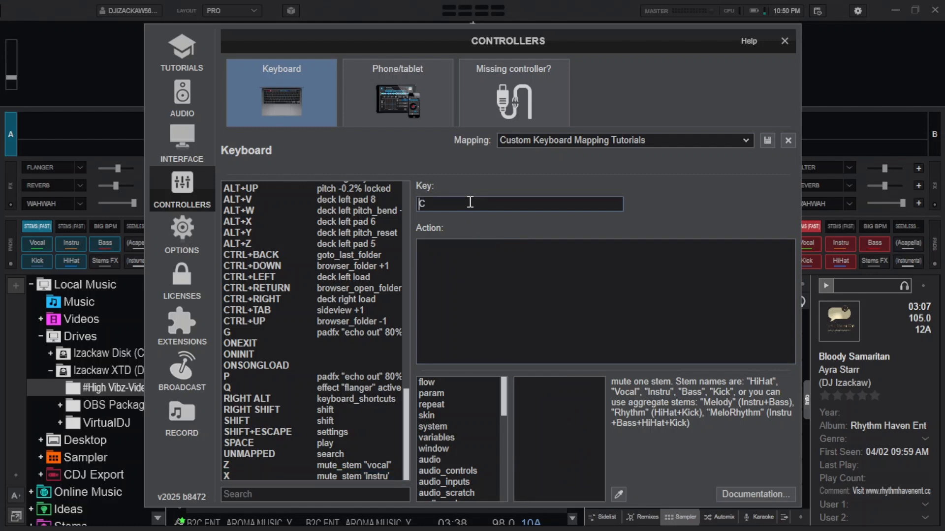
{"action": "left_click", "coordinate": [440, 288]}
{"action": "type", "text": "mute"}
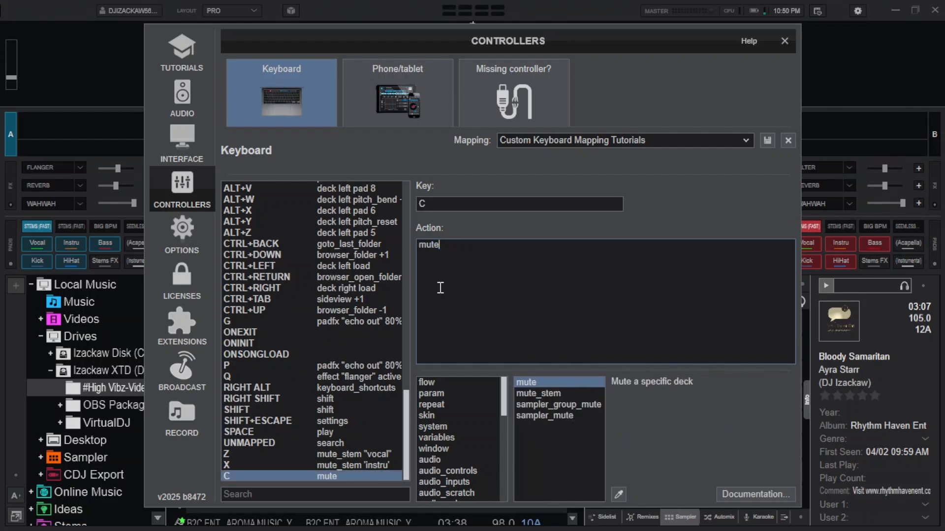
{"action": "type", "text": "_stem"}
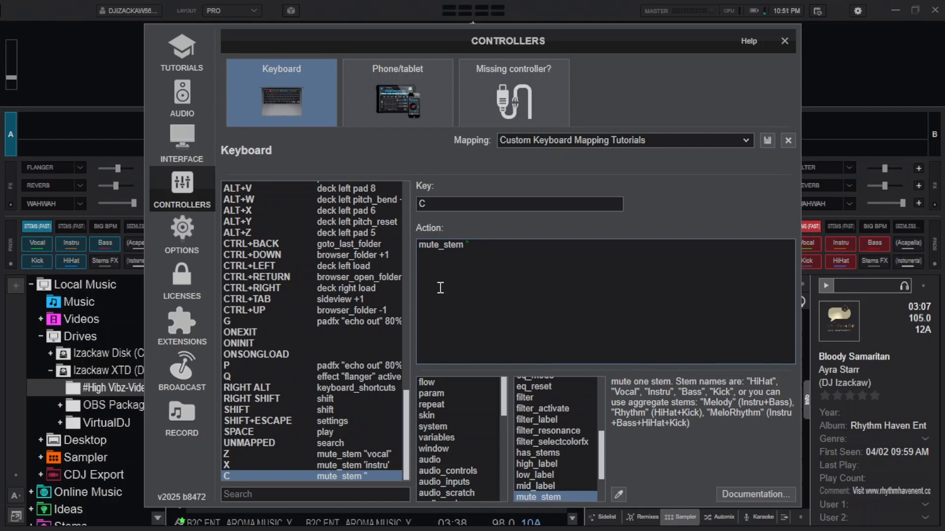
{"action": "type", "text": " \"bass\""}
{"action": "left_click", "coordinate": [766, 141]}
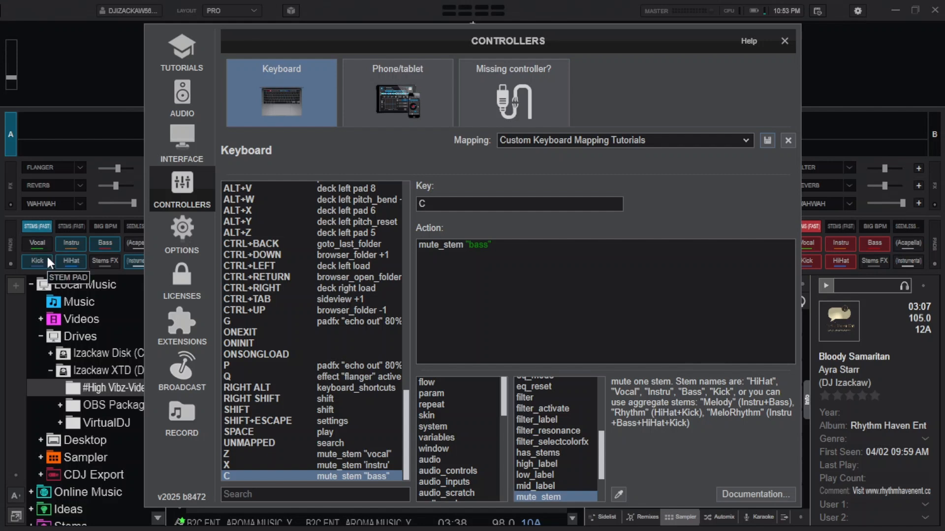
- Test the new X, C and Z mappings by toggling the instru, bass and vocal stems on deck A
{"action": "key", "text": "x"}
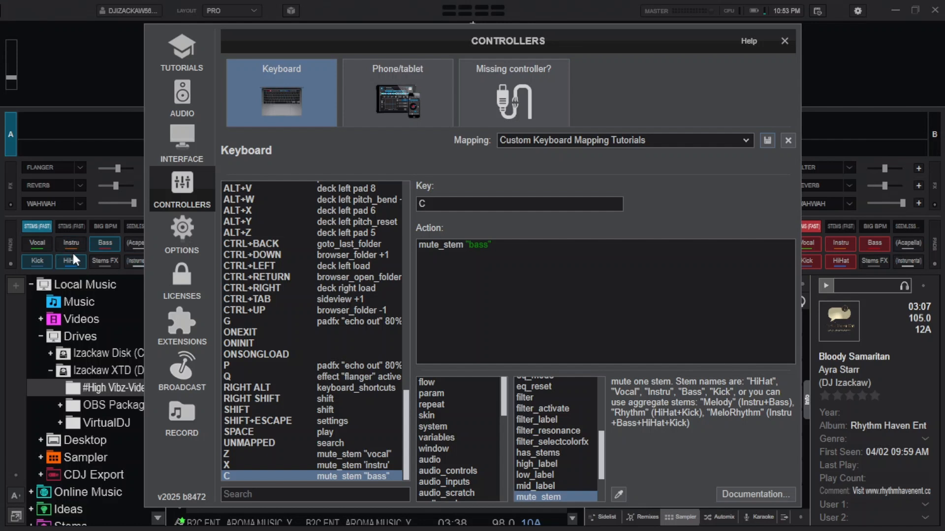
{"action": "key", "text": "c"}
{"action": "key", "text": "c"}
{"action": "key", "text": "x"}
{"action": "key", "text": "z"}
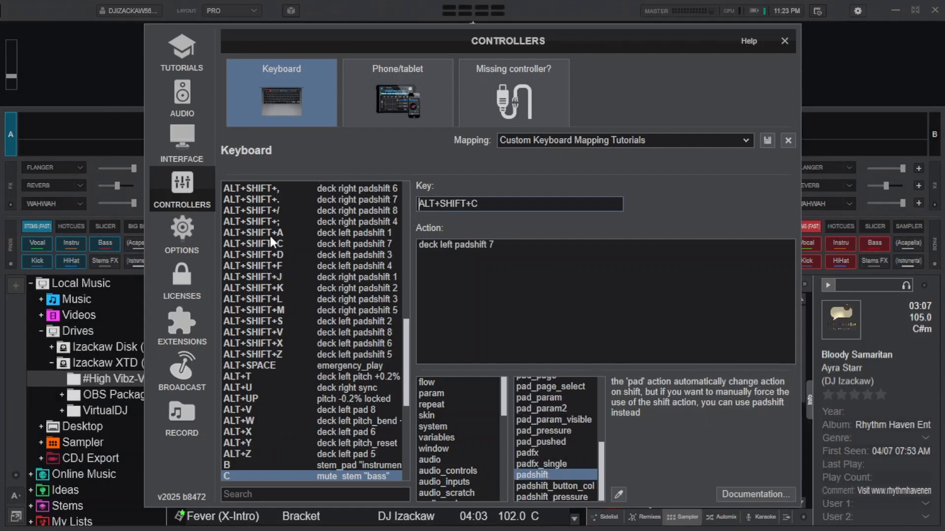
- Map the V key to the action stem_pad "acapella"
{"action": "key", "text": "c"}
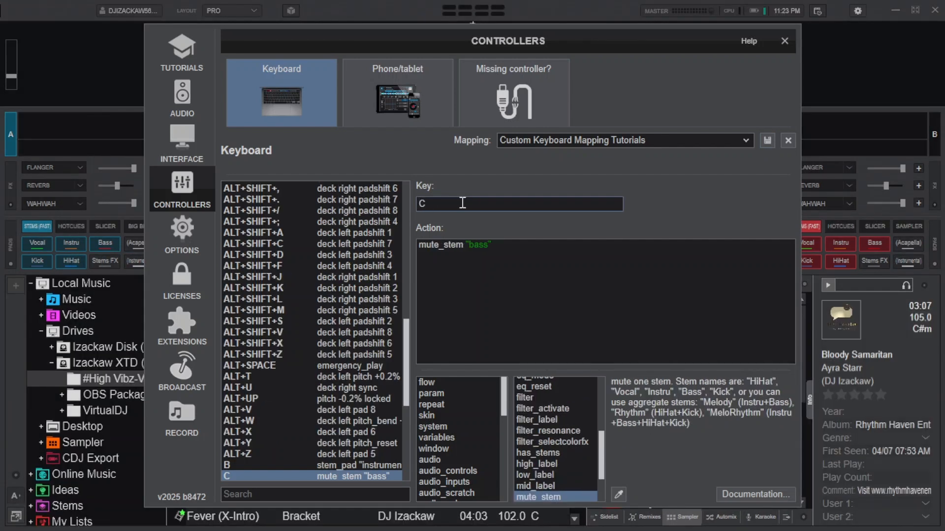
{"action": "key", "text": "v"}
{"action": "left_click", "coordinate": [459, 272]}
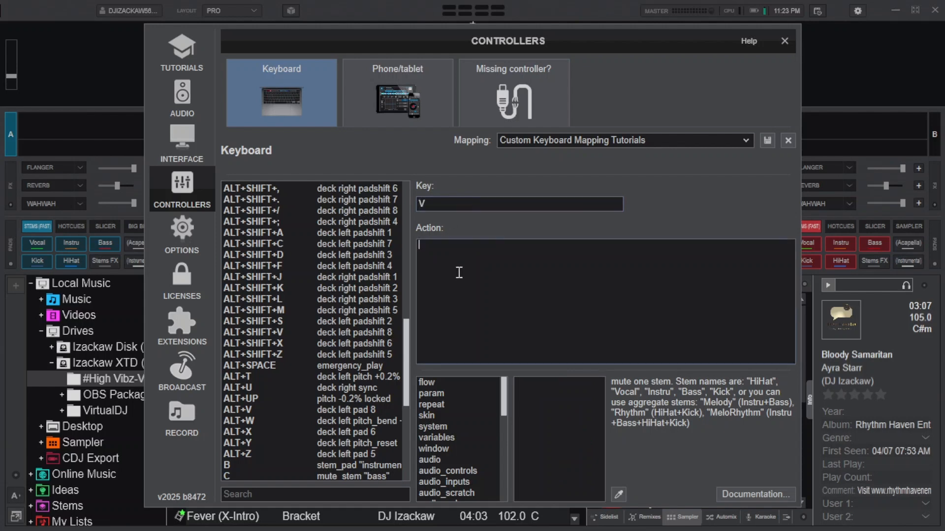
{"action": "type", "text": "s"}
{"action": "type", "text": "tem"}
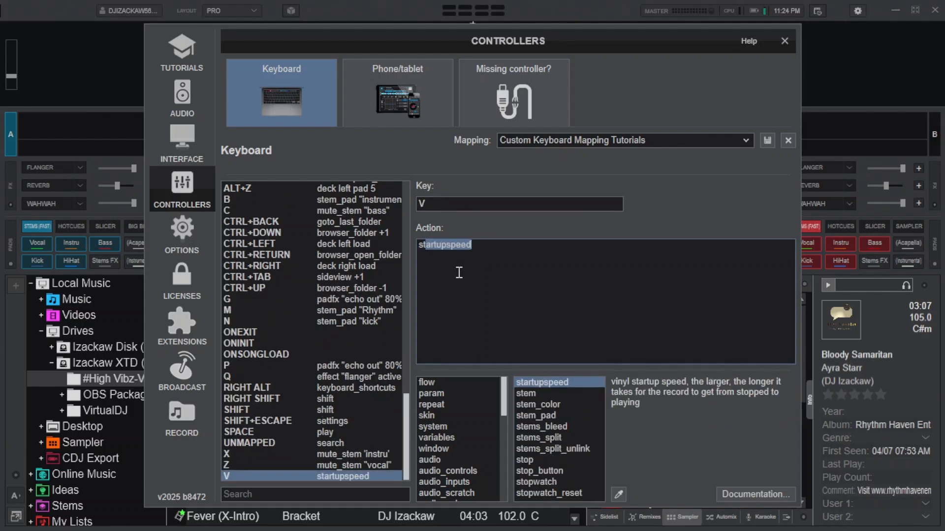
{"action": "type", "text": "_pad"}
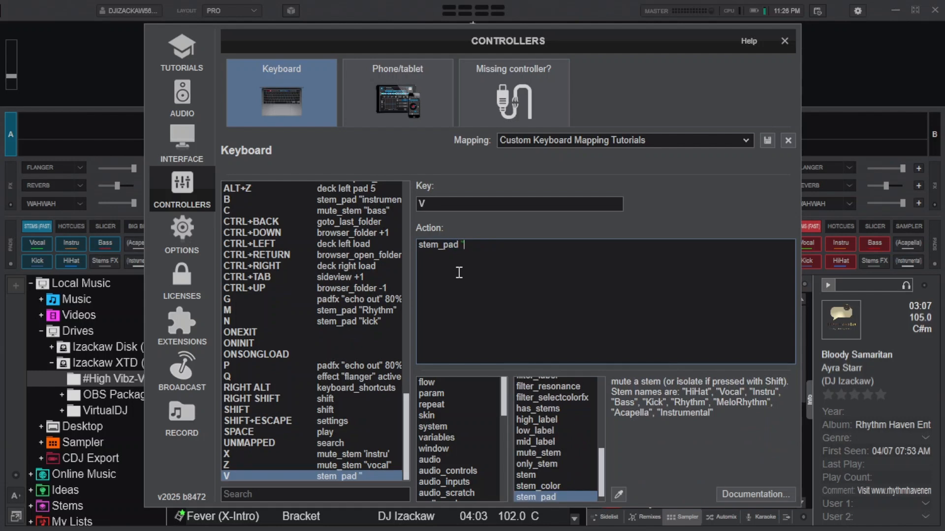
{"action": "type", "text": "\"acapalla\""}
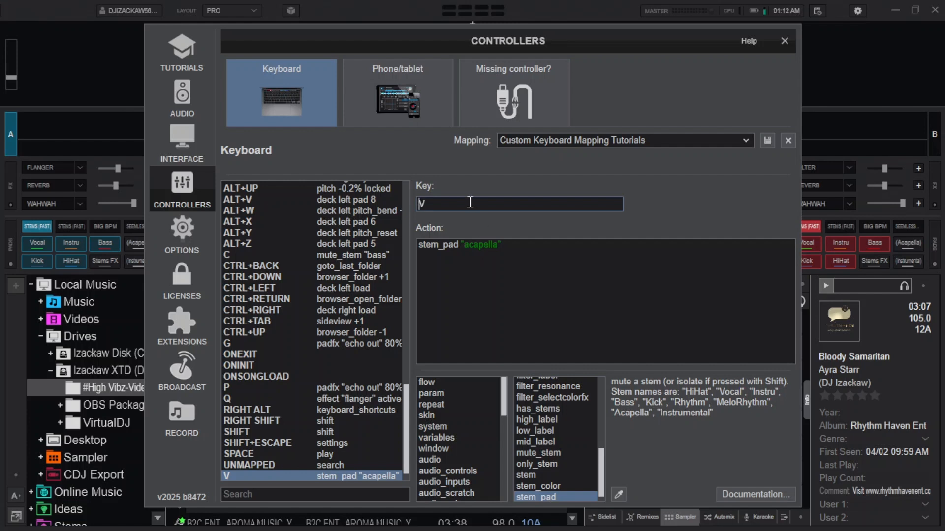
- Assign the action stem_pad "instrumental" to the B key
{"action": "key", "text": "b"}
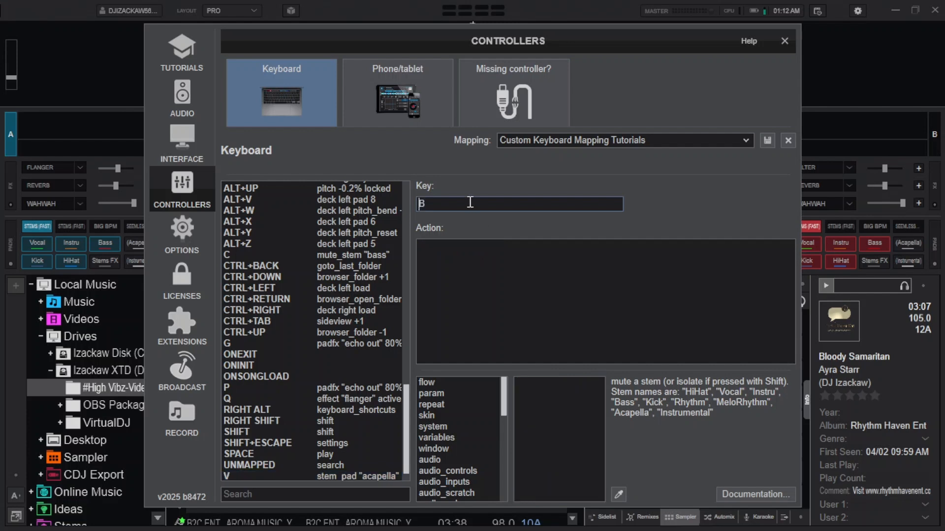
{"action": "left_click", "coordinate": [480, 303]}
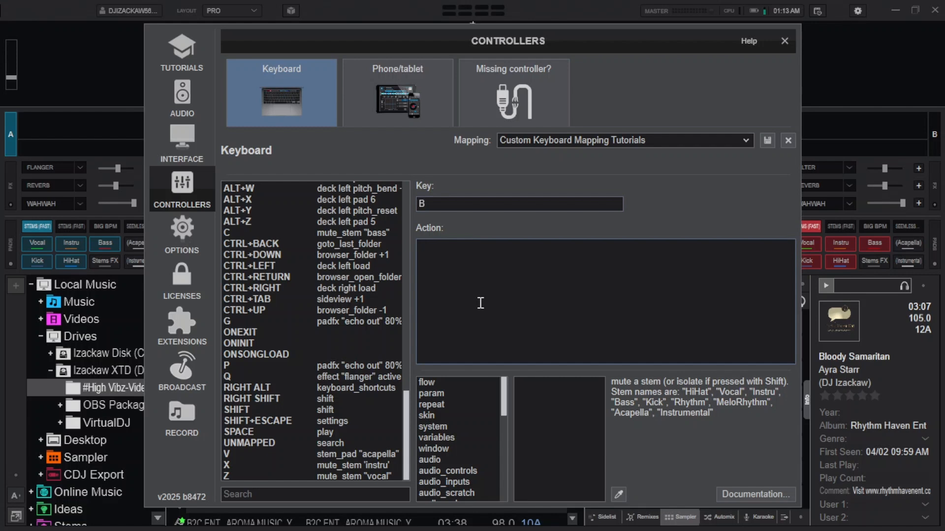
{"action": "type", "text": "stem"}
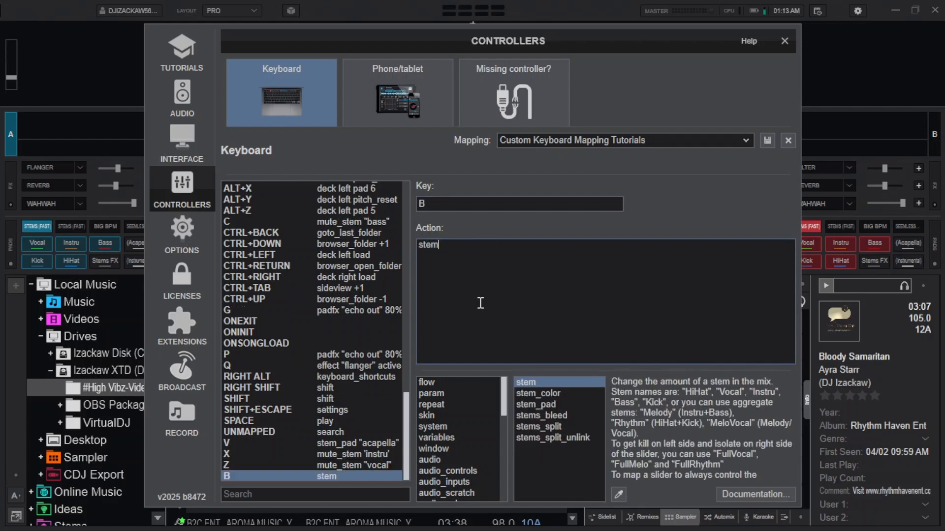
{"action": "type", "text": "_pad"}
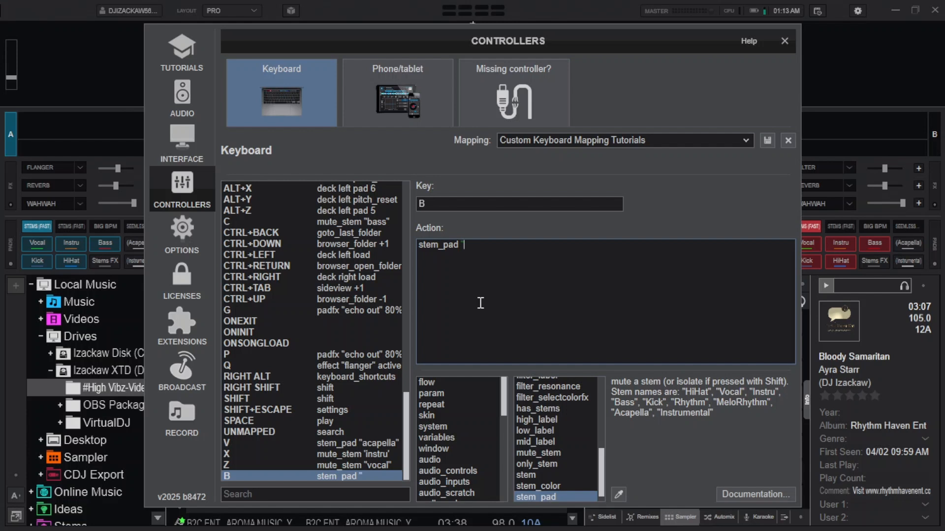
{"action": "type", "text": " \"instrumental"}
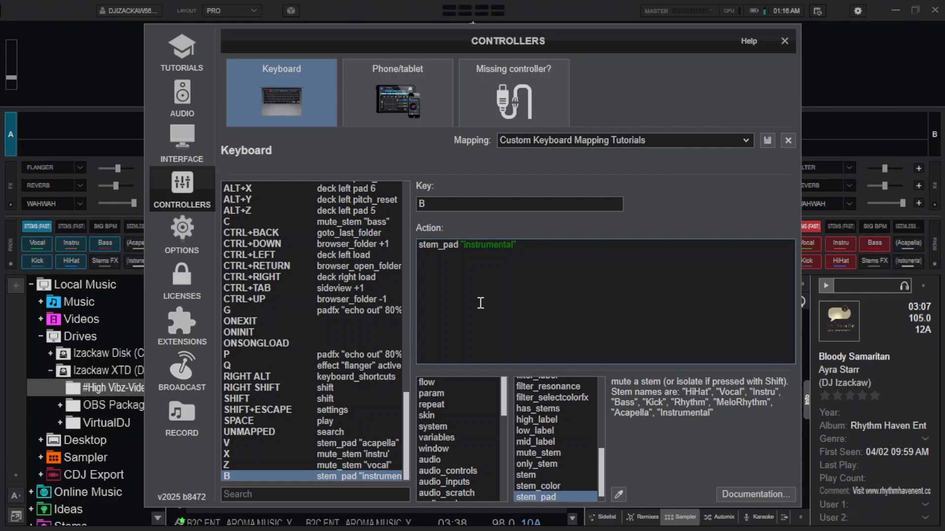
- Add a mapping for the N key with the action stem_pad "kick"
{"action": "left_click", "coordinate": [485, 203]}
{"action": "key", "text": "n"}
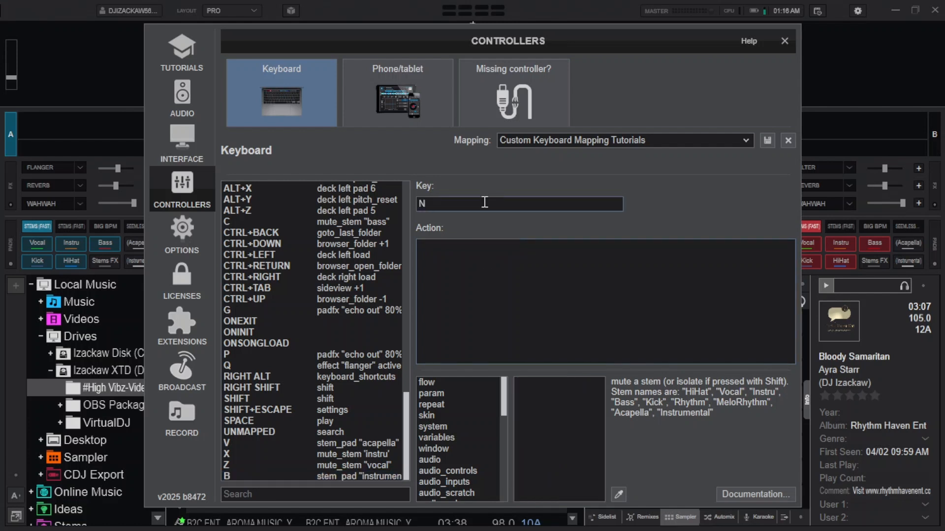
{"action": "left_click", "coordinate": [499, 270]}
{"action": "type", "text": "stem"}
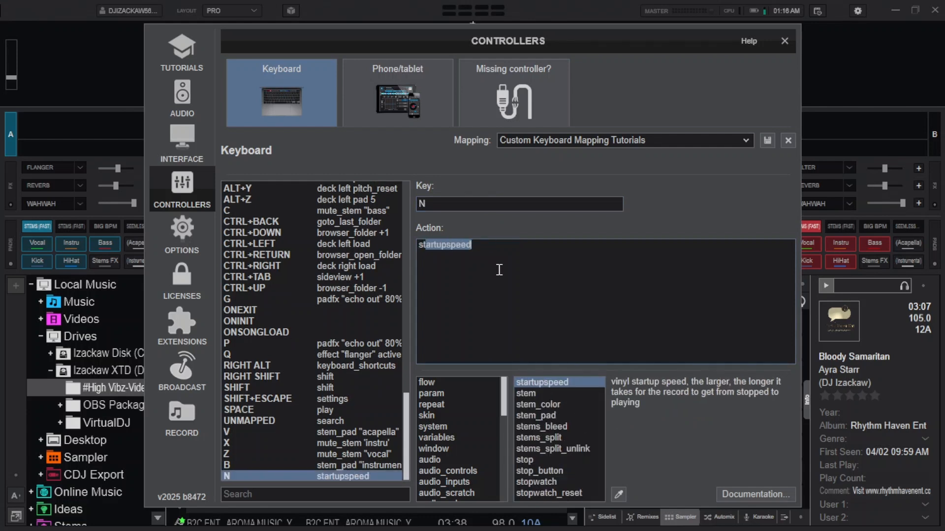
{"action": "type", "text": "_pad"}
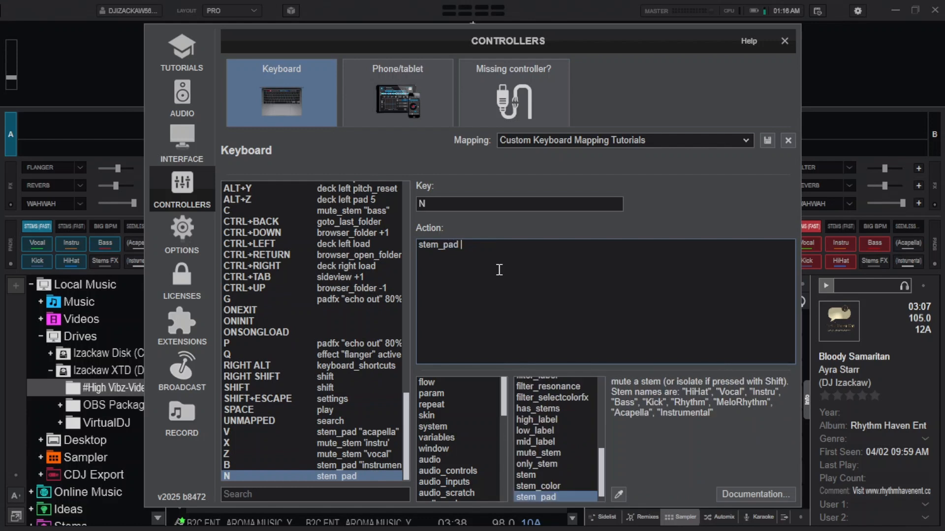
{"action": "type", "text": " \""}
{"action": "type", "text": "kick\""}
- Map the M key to stem_pad "Rhythem" and close the controller settings
{"action": "left_click", "coordinate": [510, 204]}
{"action": "key", "text": "m"}
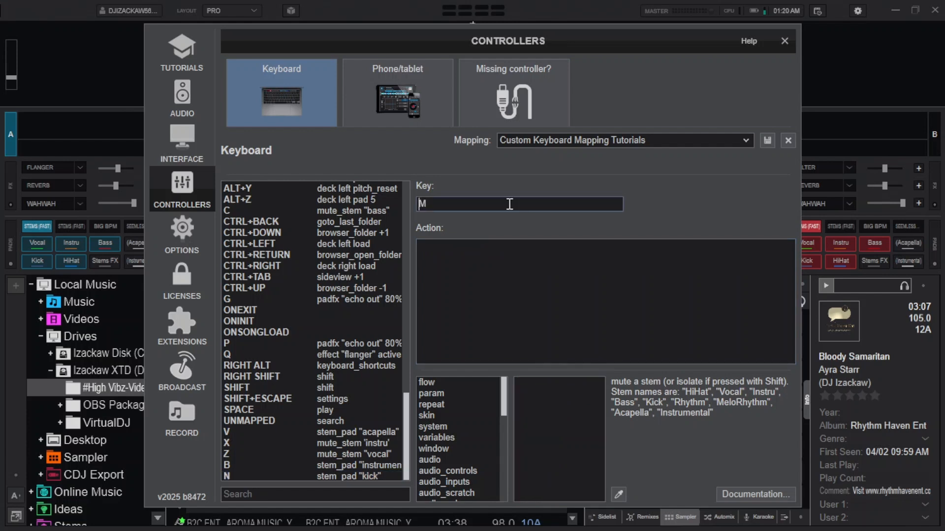
{"action": "left_click", "coordinate": [498, 282]}
{"action": "type", "text": "stem"}
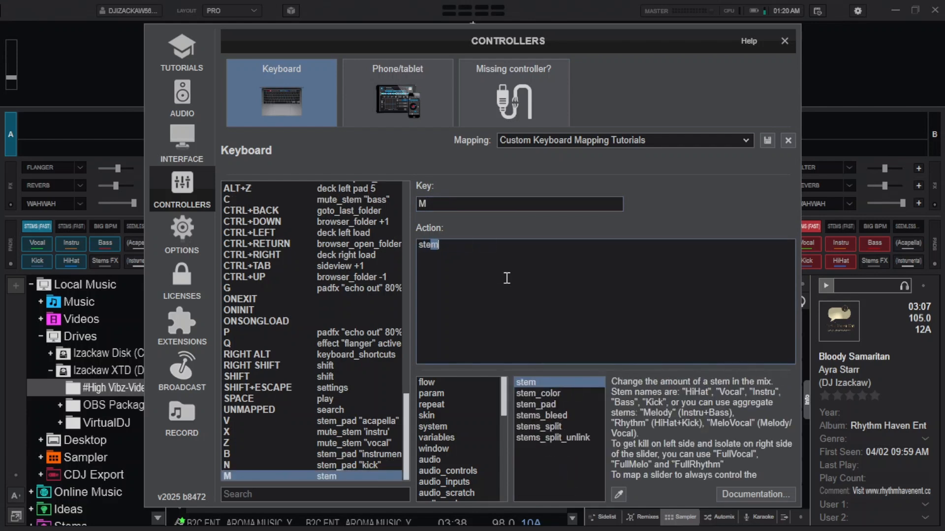
{"action": "type", "text": "_pad"}
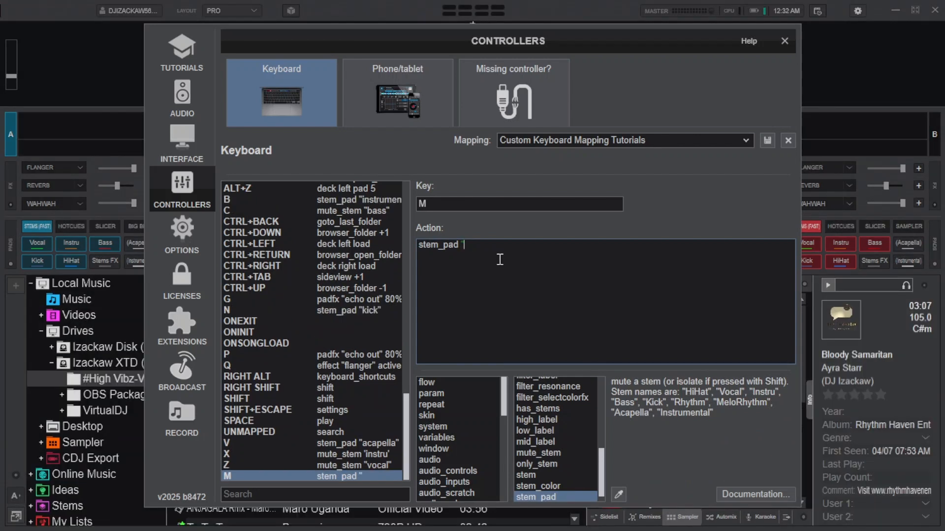
{"action": "type", "text": "Rhythm"}
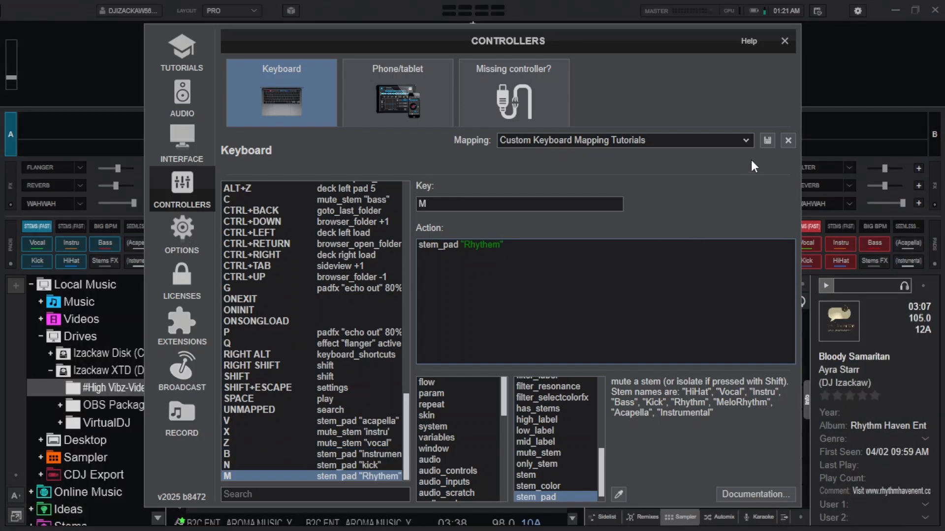
{"action": "left_click", "coordinate": [784, 42]}
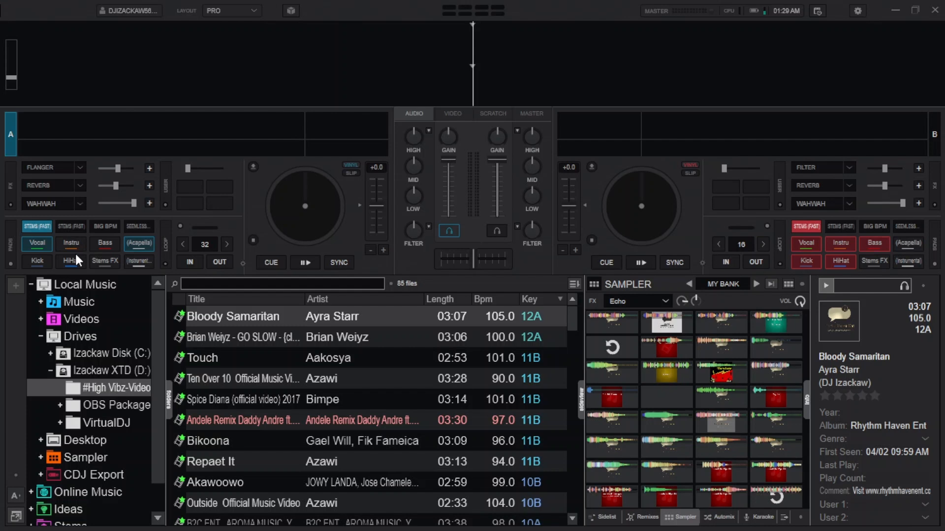
- Test the acapella and instrumental stem mappings by toggling them on and off on deck A
{"action": "left_click", "coordinate": [75, 252]}
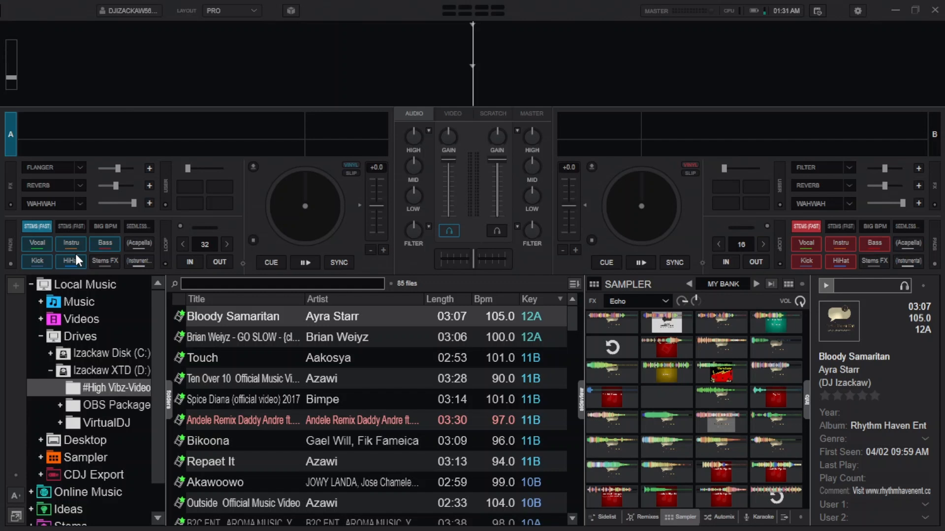
{"action": "key", "text": "8"}
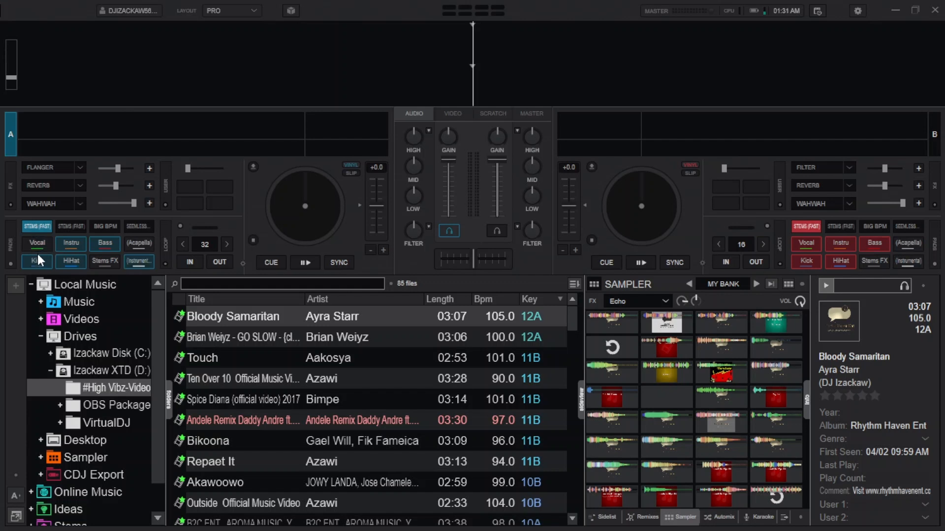
{"action": "left_click", "coordinate": [49, 247]}
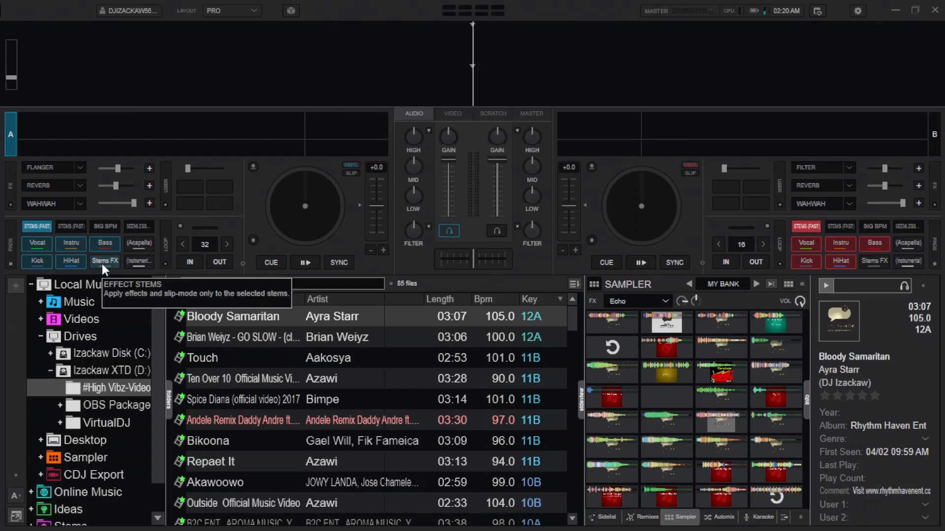
- Turn on Stems FX for deck A so effects apply only to selected stems
{"action": "left_click", "coordinate": [103, 262]}
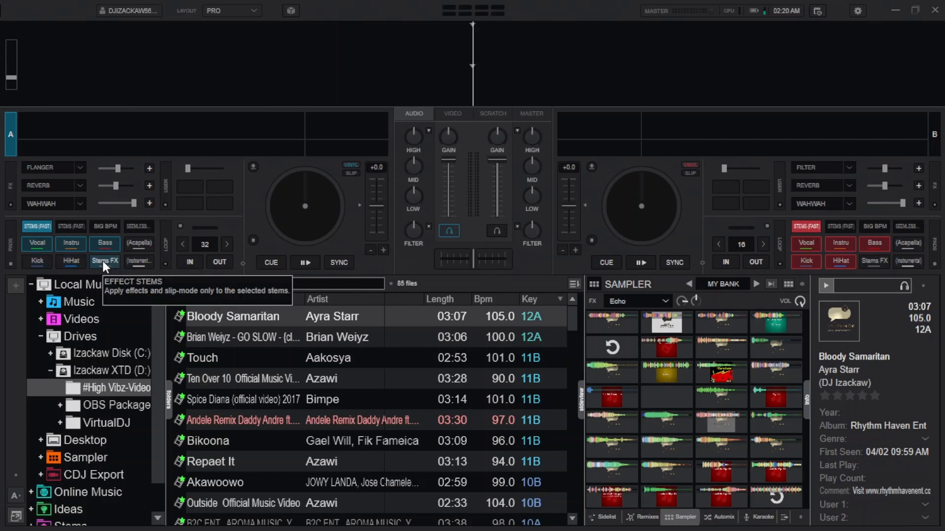